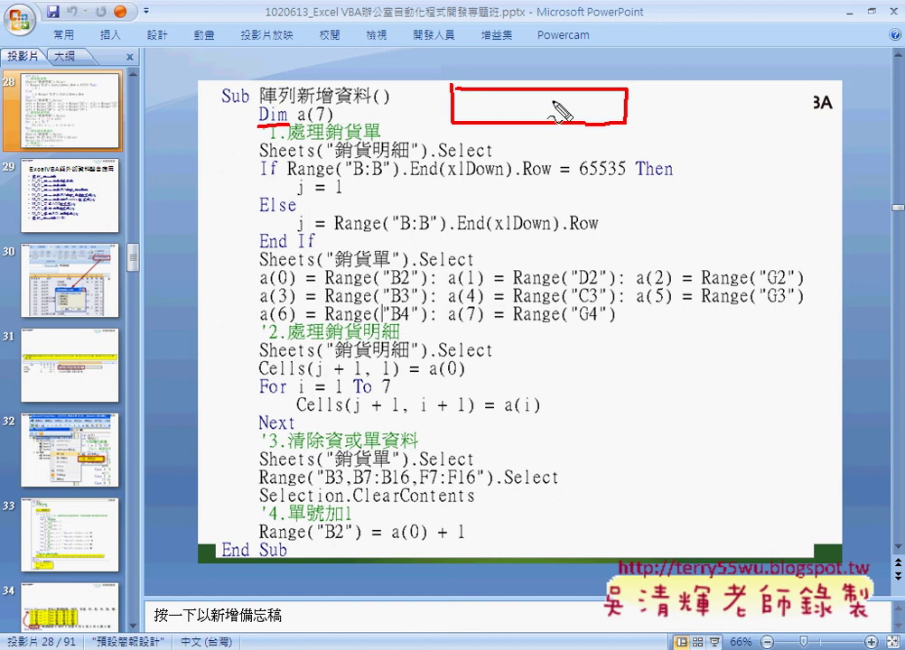
Draw divider strokes inside the red box to split it into the slots of array a(7)
drag(540, 88, 537, 117)
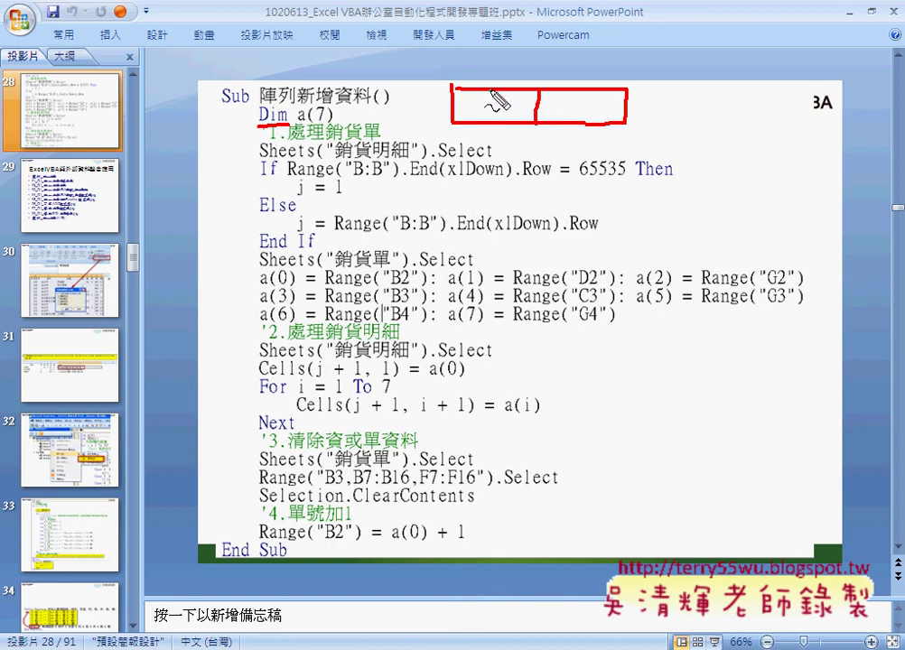
mouse_move(494, 88)
mouse_down()
mouse_move(492, 122)
mouse_move(469, 124)
mouse_up()
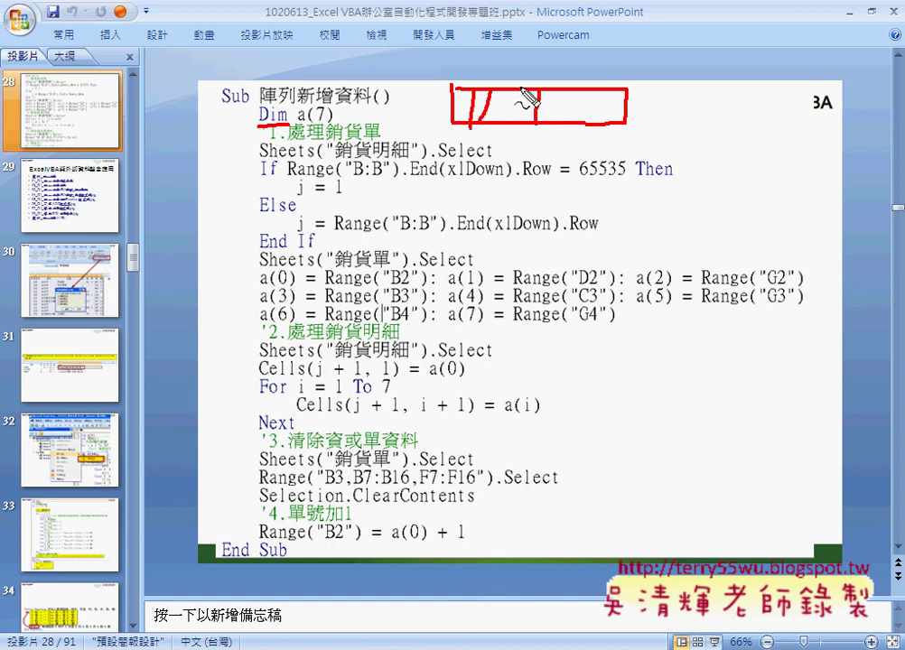
drag(514, 88, 512, 124)
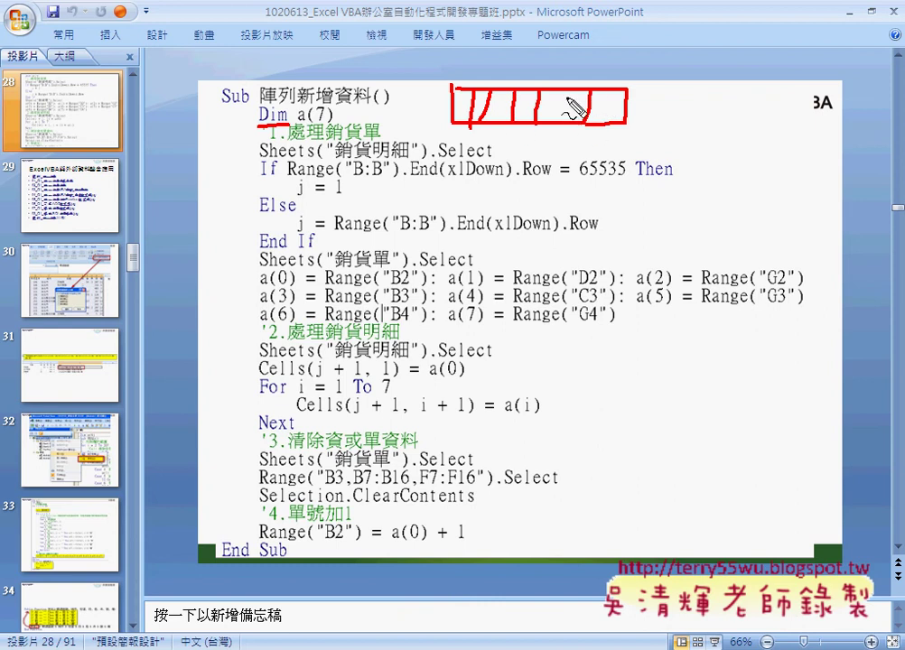
mouse_move(565, 89)
mouse_down()
mouse_move(563, 123)
mouse_move(606, 123)
mouse_up()
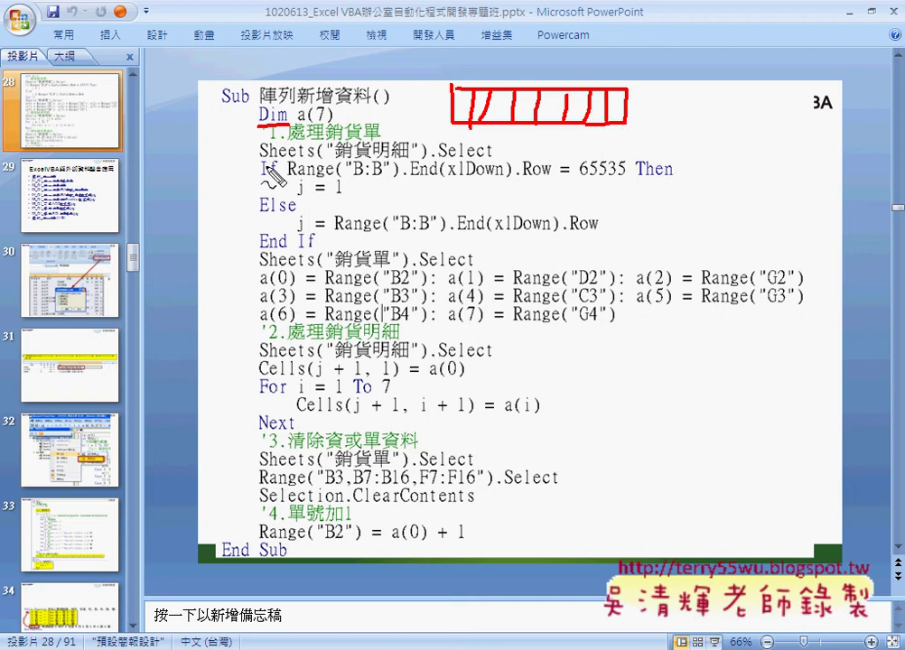
Underline the If line and the sheet name 銷貨明細, erase all the ink, and exit pen mode
drag(262, 166, 323, 165)
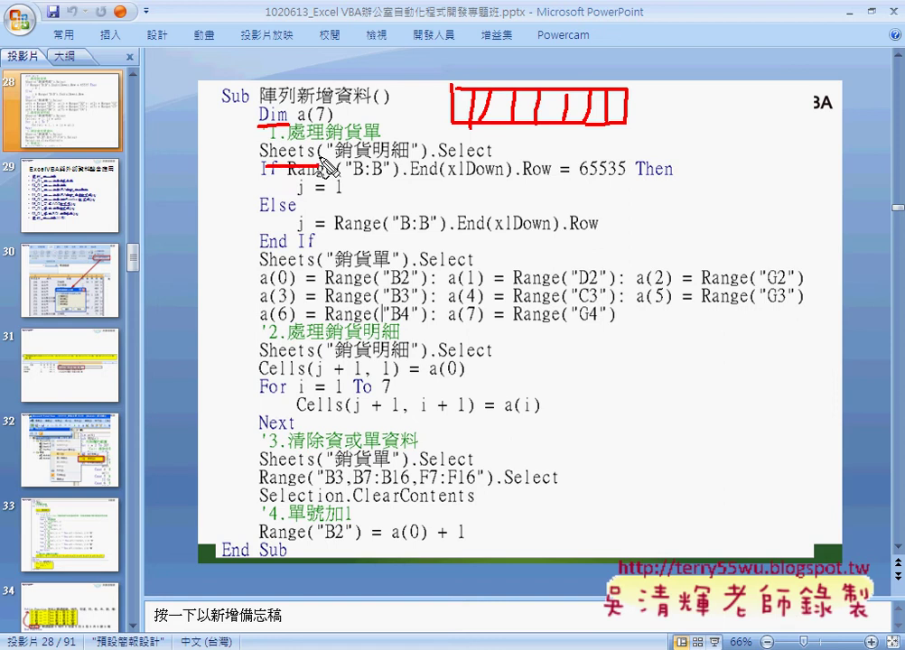
key(e)
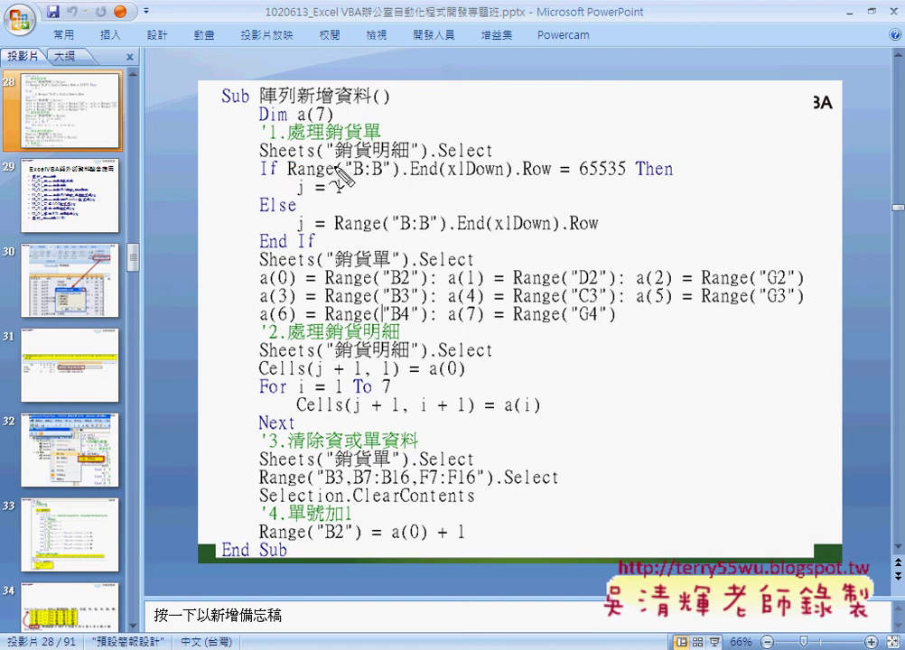
drag(334, 167, 411, 165)
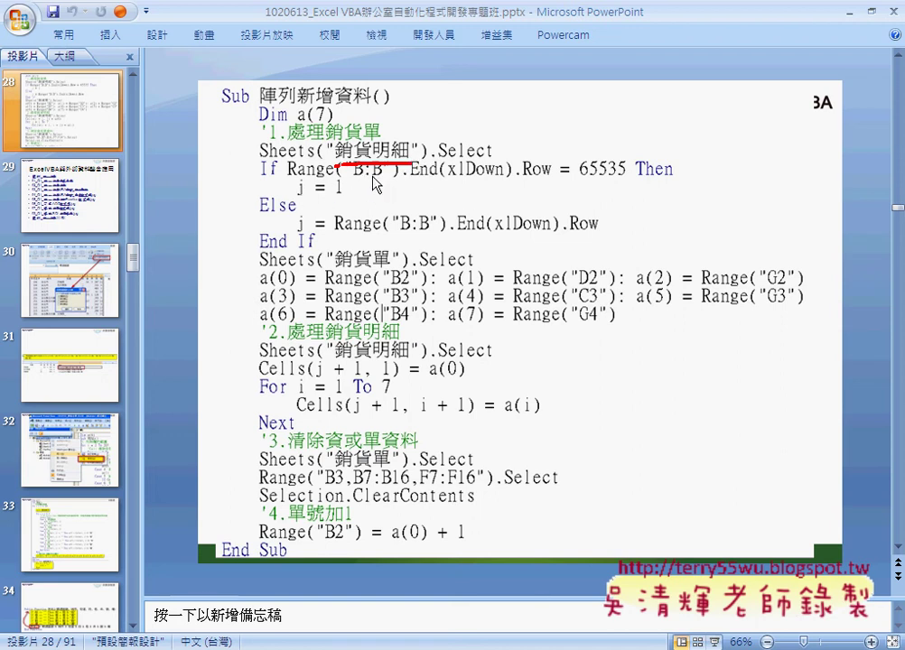
key(Escape)
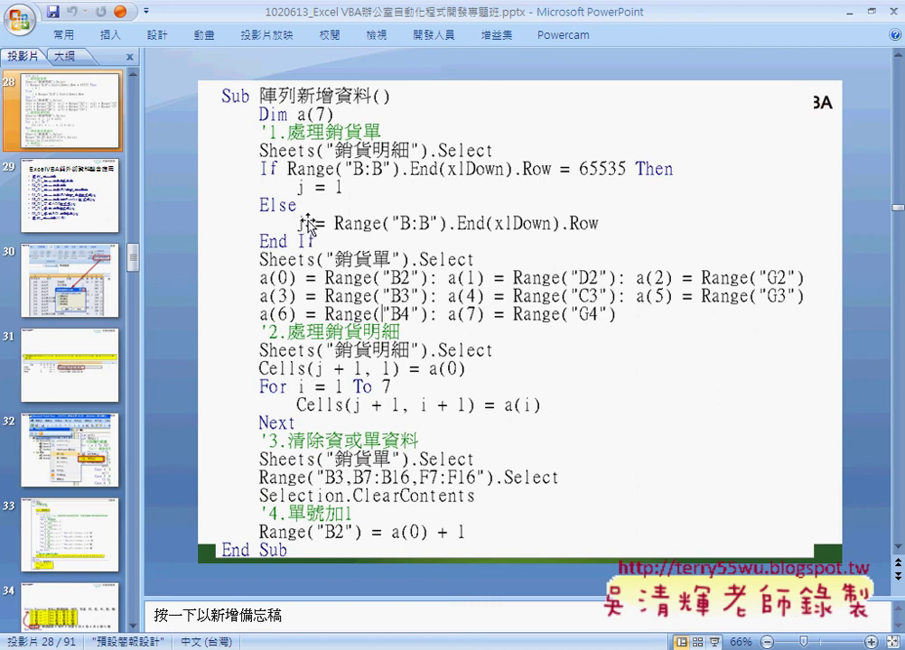
In 完成ex-09-銷貨單OK.xls, go to the 銷貨明細 sheet and clear rows 2–7
click(361, 647)
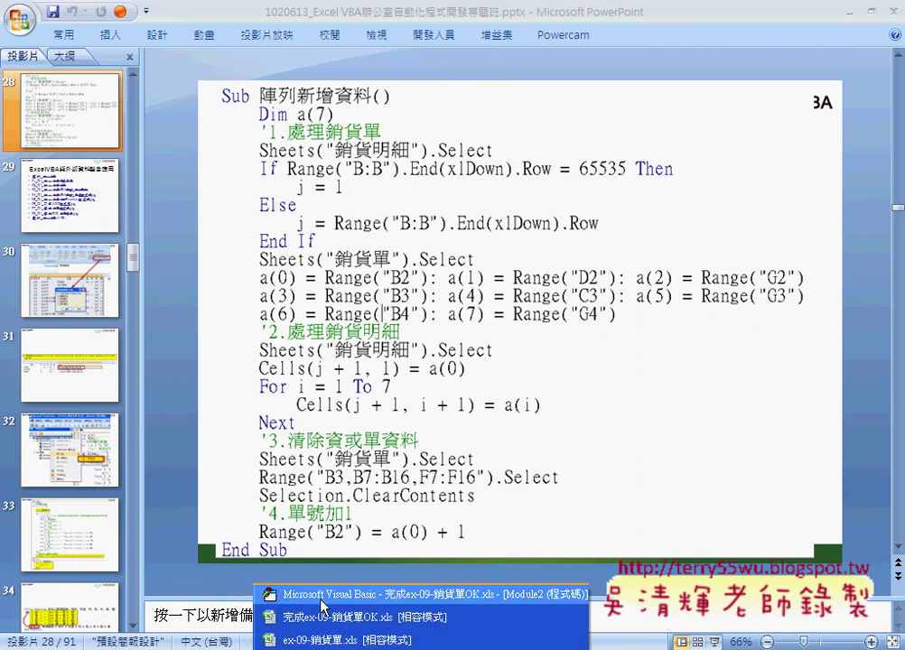
click(321, 621)
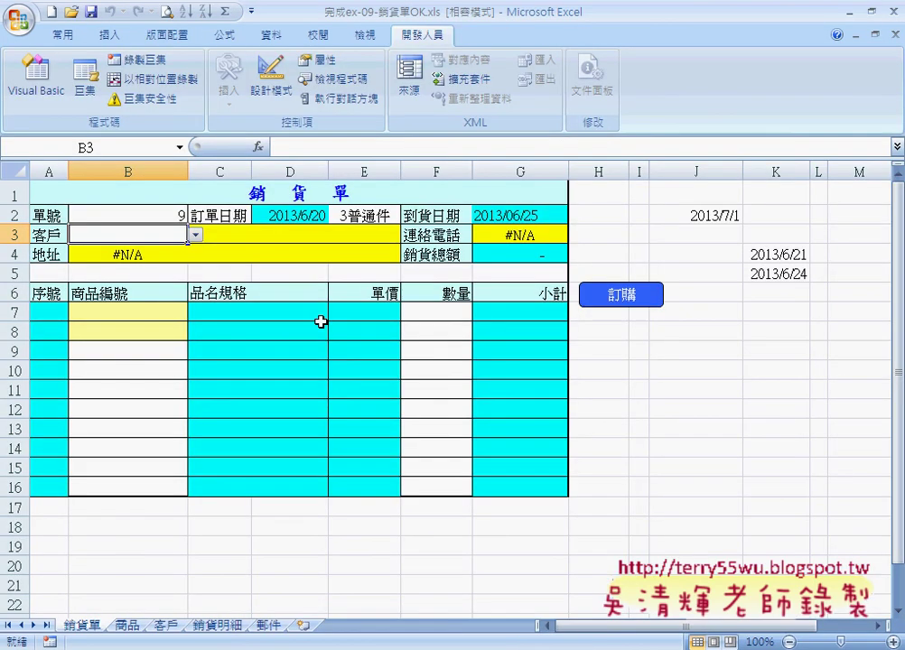
click(217, 625)
drag(15, 209, 34, 307)
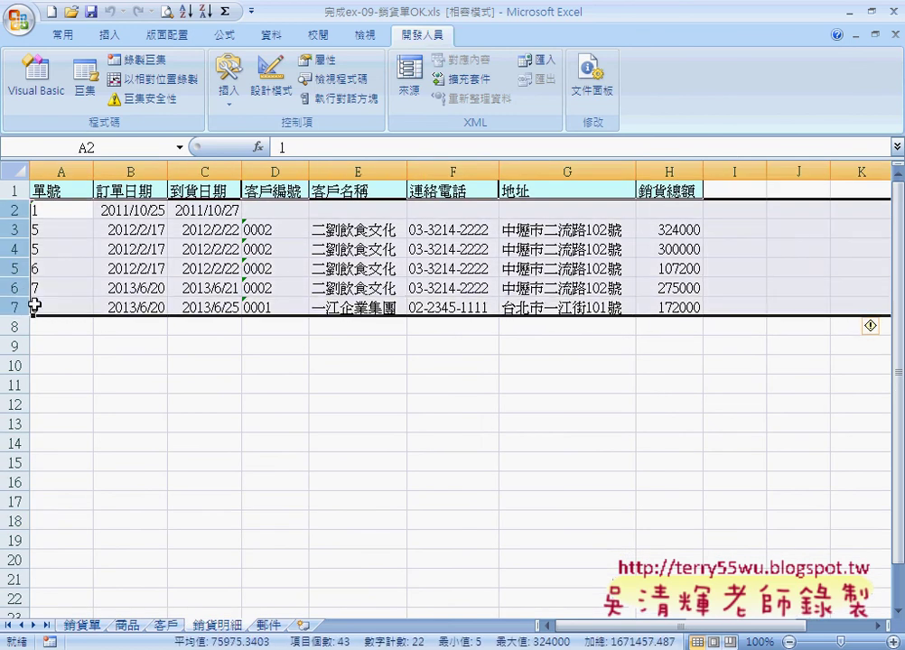
key(Delete)
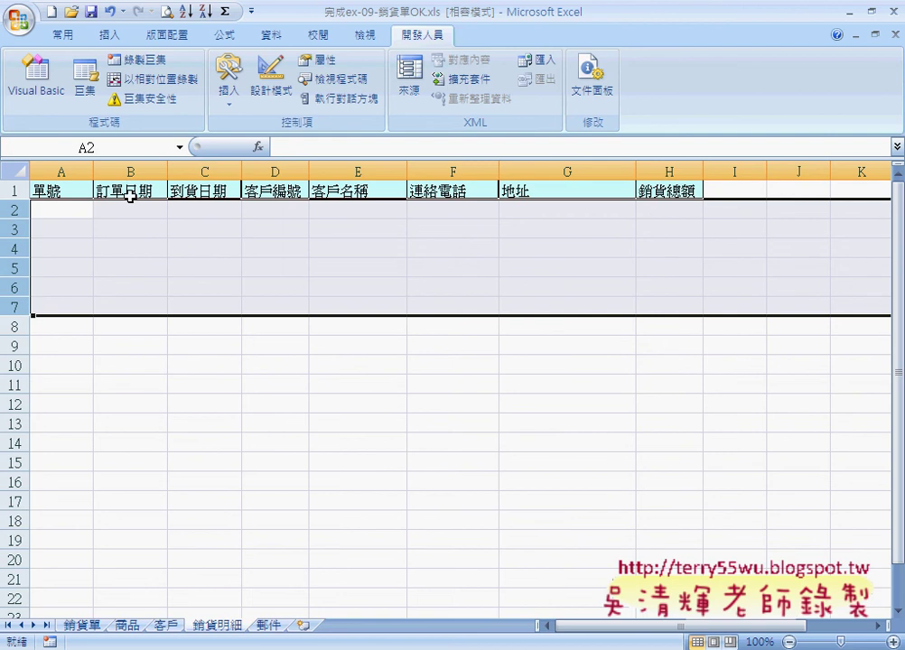
Select empty column B and jump down to its last row, B65536
click(132, 169)
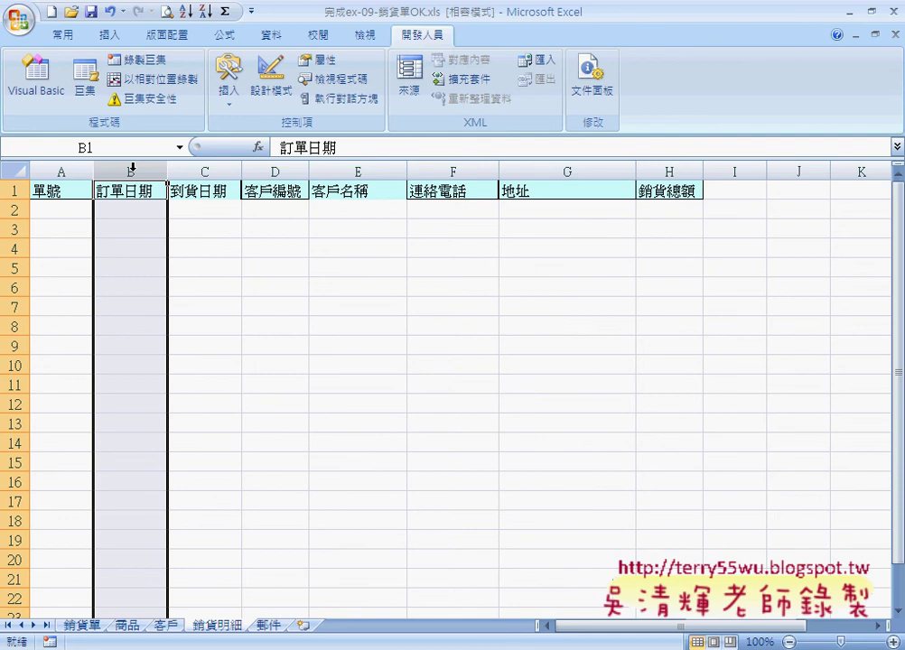
key(ctrl+Down)
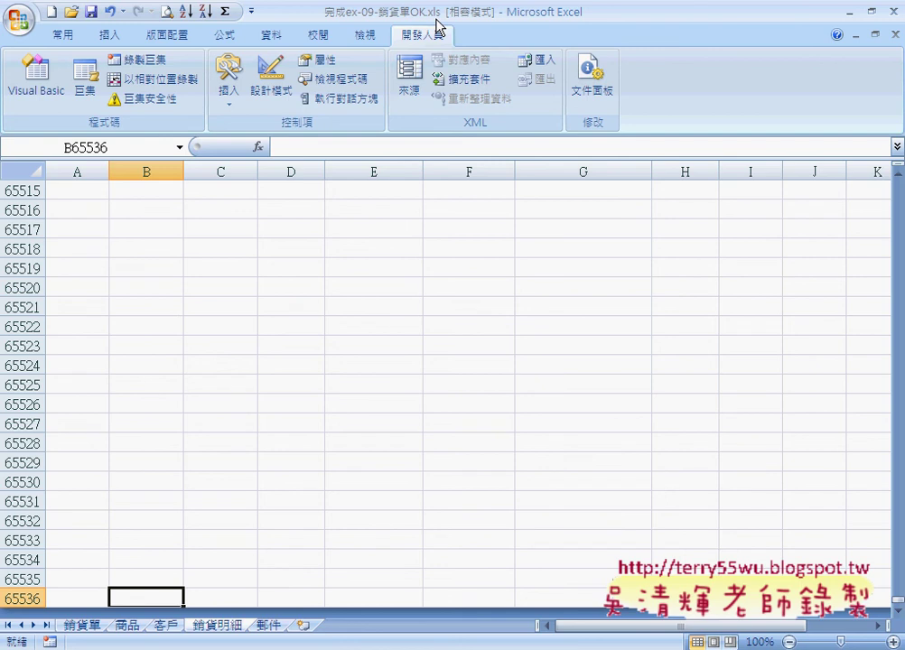
Undo the deletion to restore rows 2–7, then jump from B1 down to B7
key(ctrl+Up)
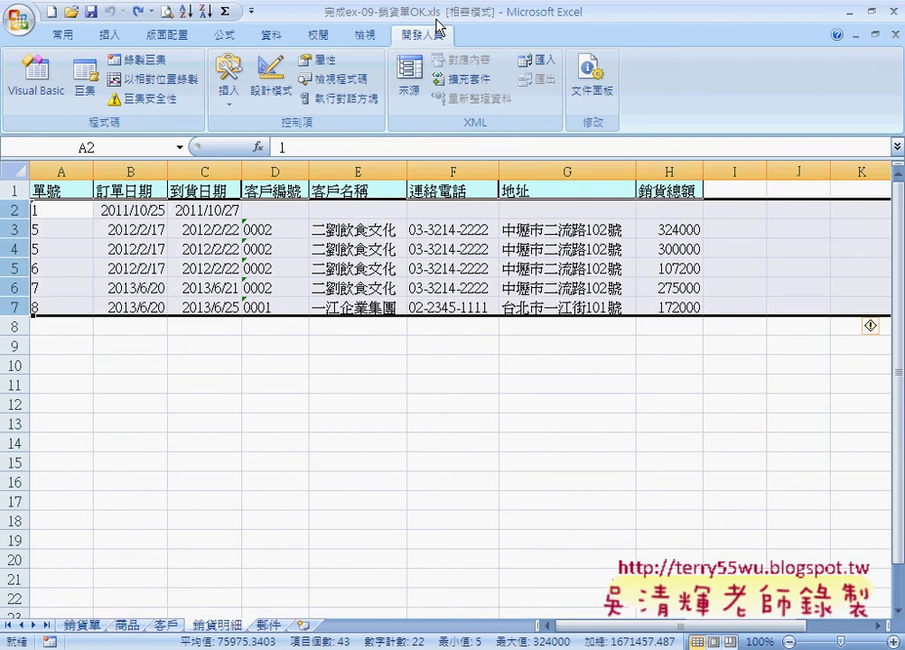
click(126, 169)
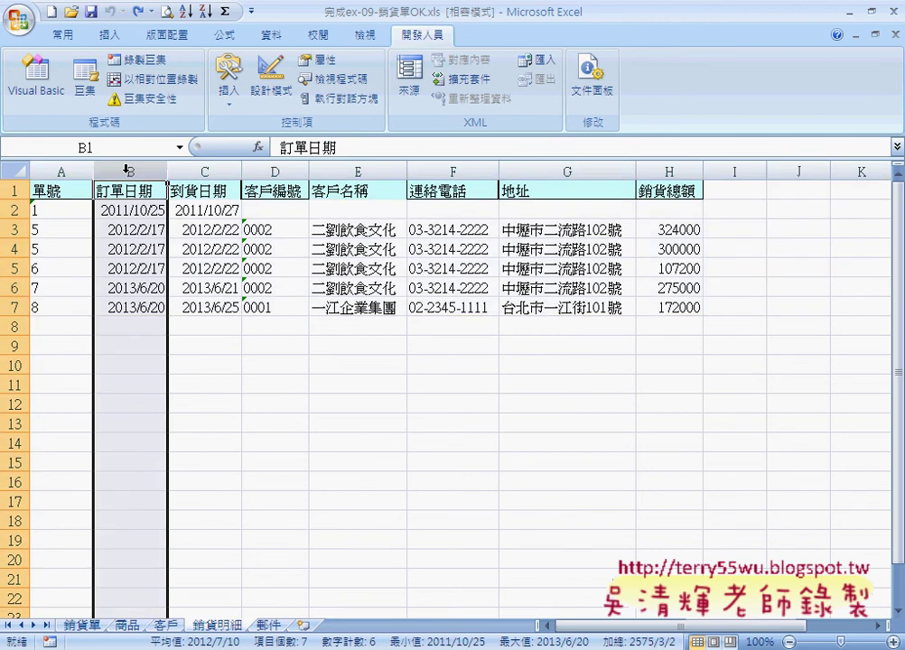
click(131, 191)
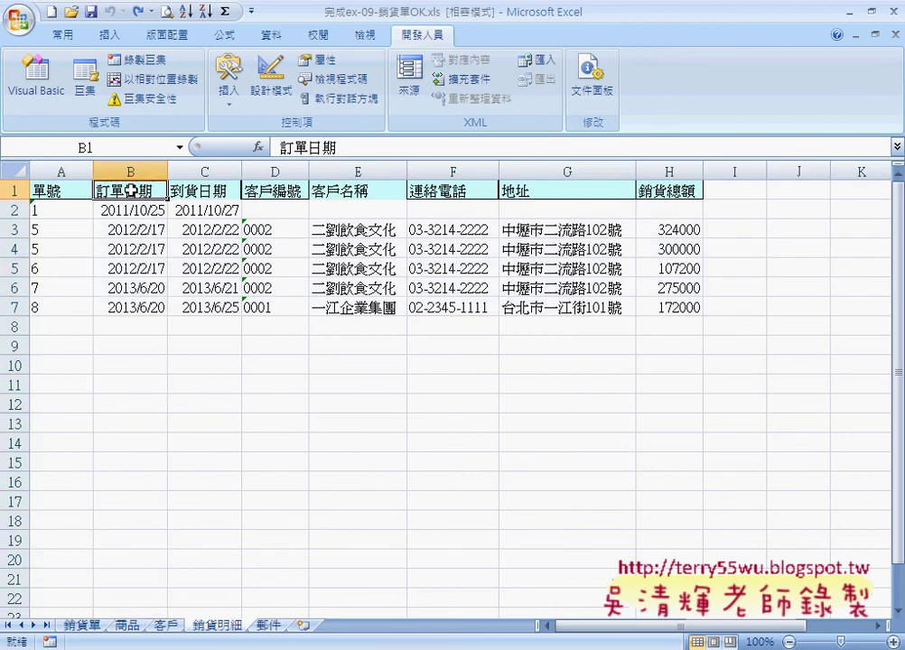
click(134, 167)
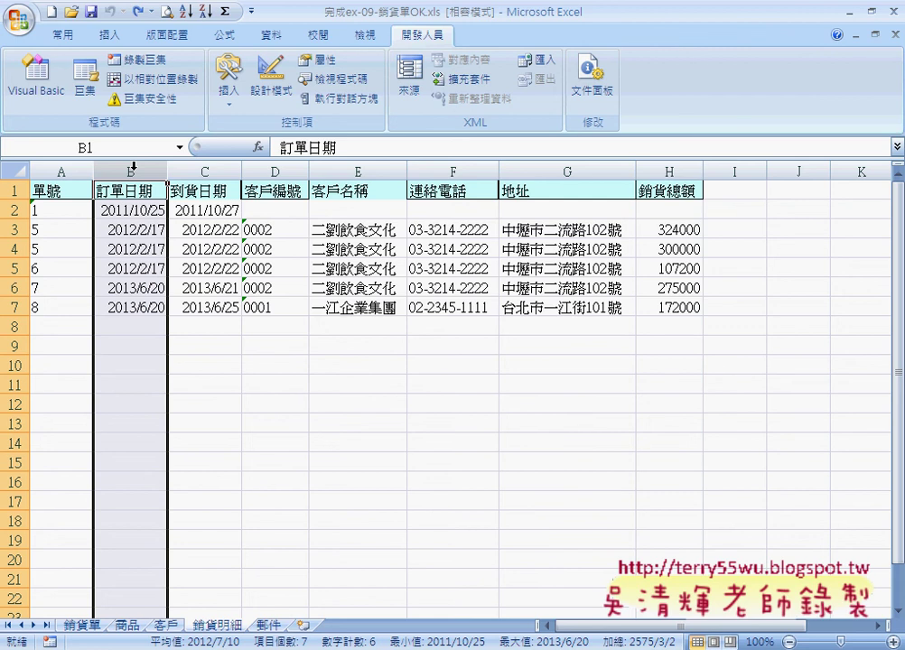
click(129, 188)
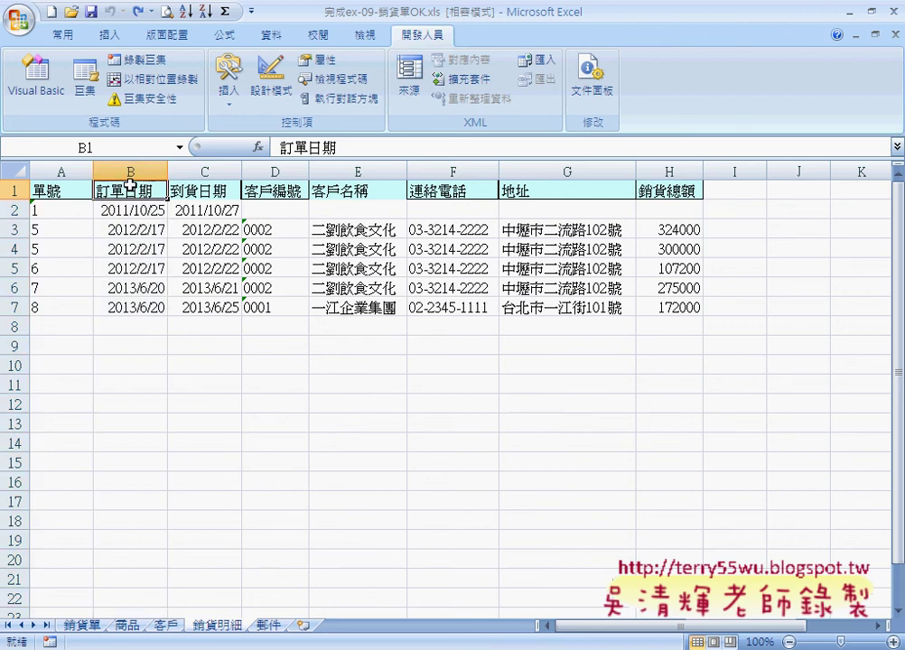
key(ctrl+Down)
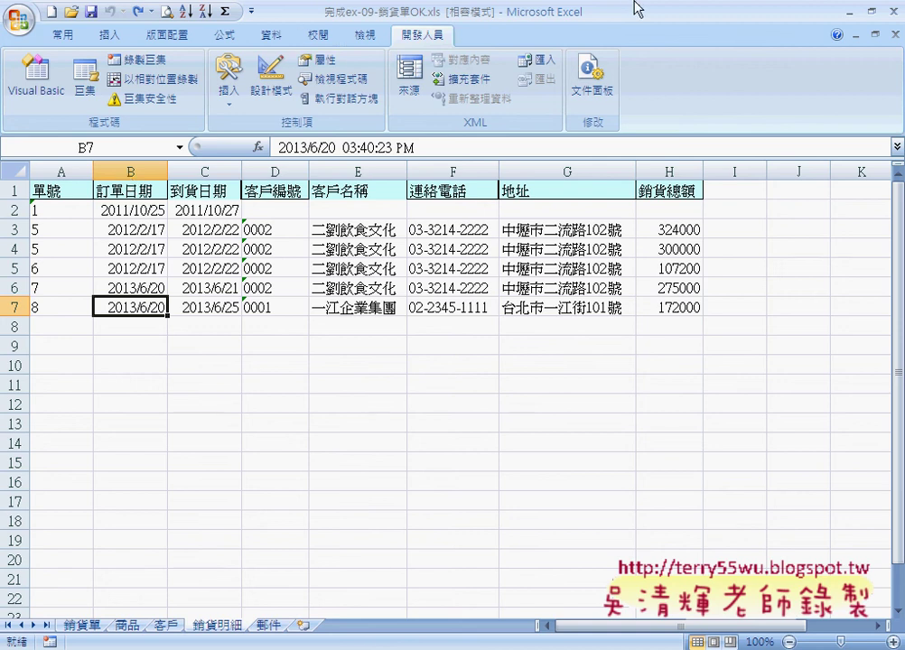
Return to PowerPoint's slide 28 with the 陣列新增資料 VBA code
click(850, 12)
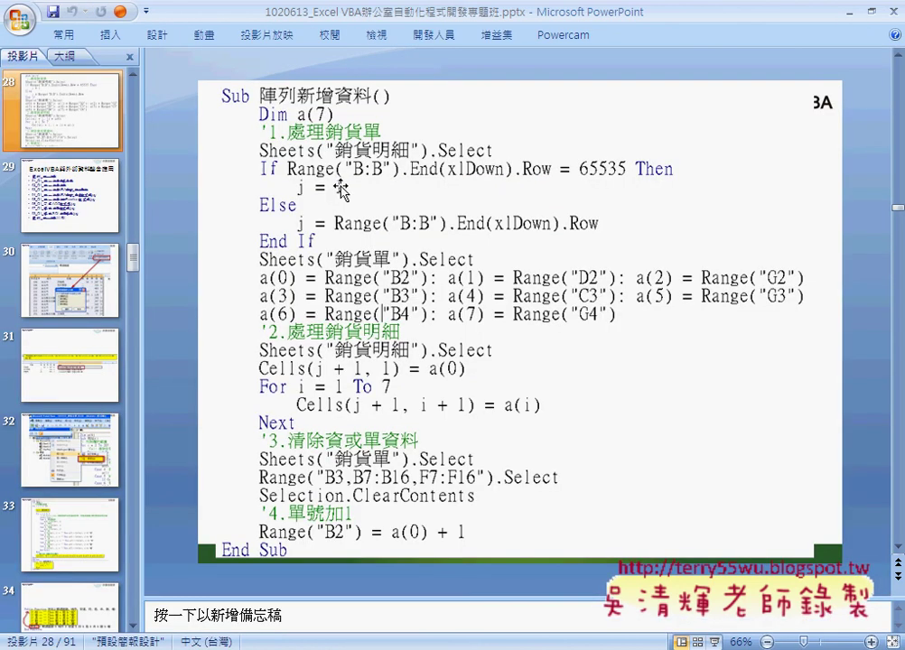